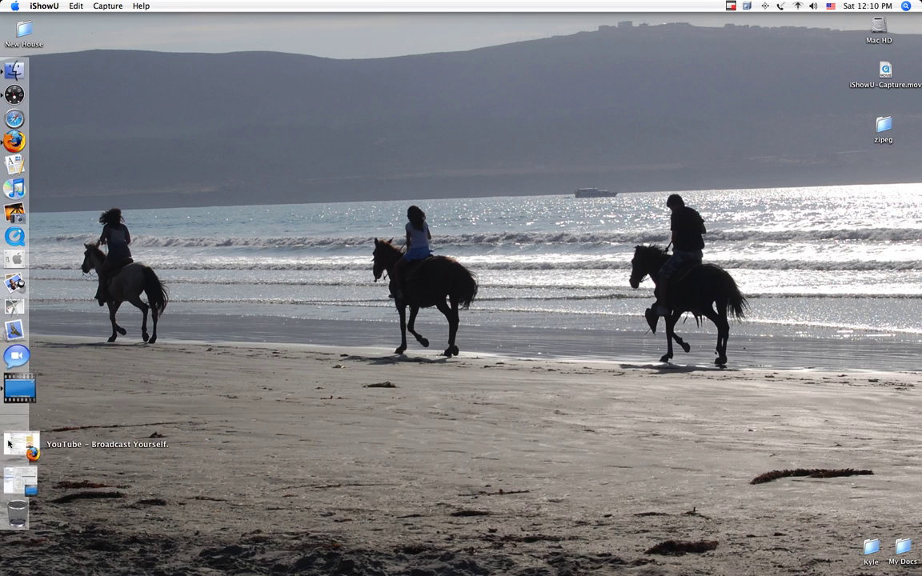
Briefly restore the YouTube upload page, minimize it again, and return to the Finder desktop.
left_click(14, 443)
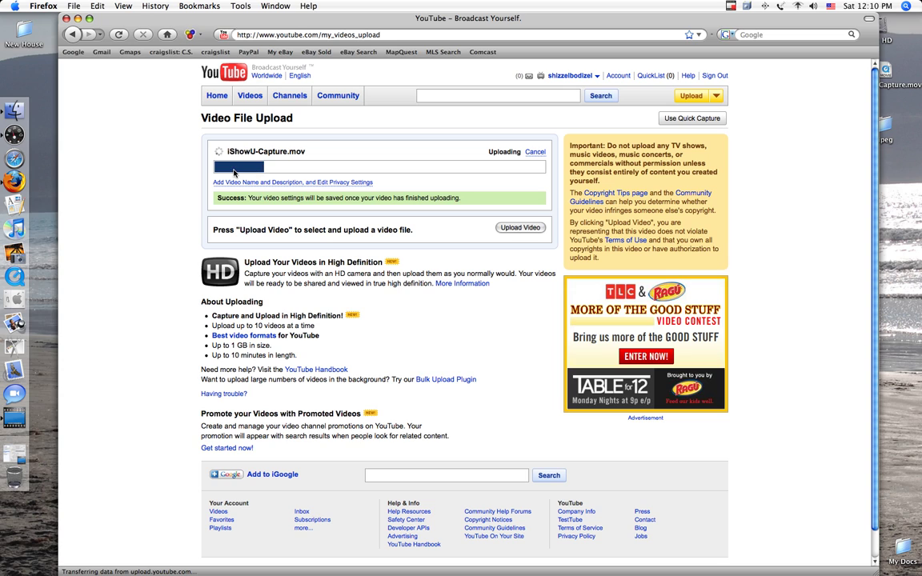
left_click(77, 18)
left_click(447, 209)
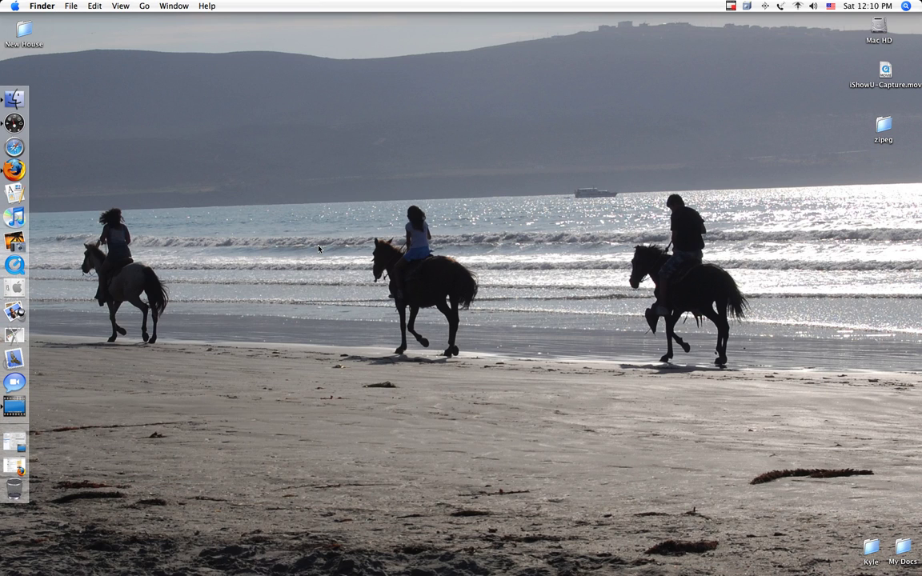
Open the Kyle folder, tidy the Zipeg icon and window, and launch Zipeg with Cmd+O.
double_click(872, 548)
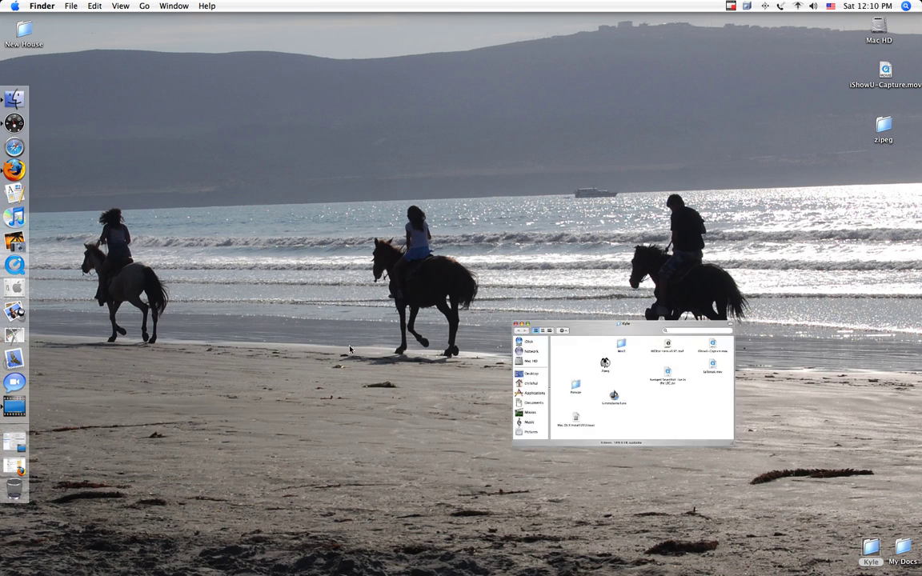
left_click(352, 194)
mouse_move(349, 194)
left_mouse_down()
mouse_move(305, 184)
mouse_move(304, 175)
mouse_move(347, 195)
left_mouse_up()
left_click(360, 312)
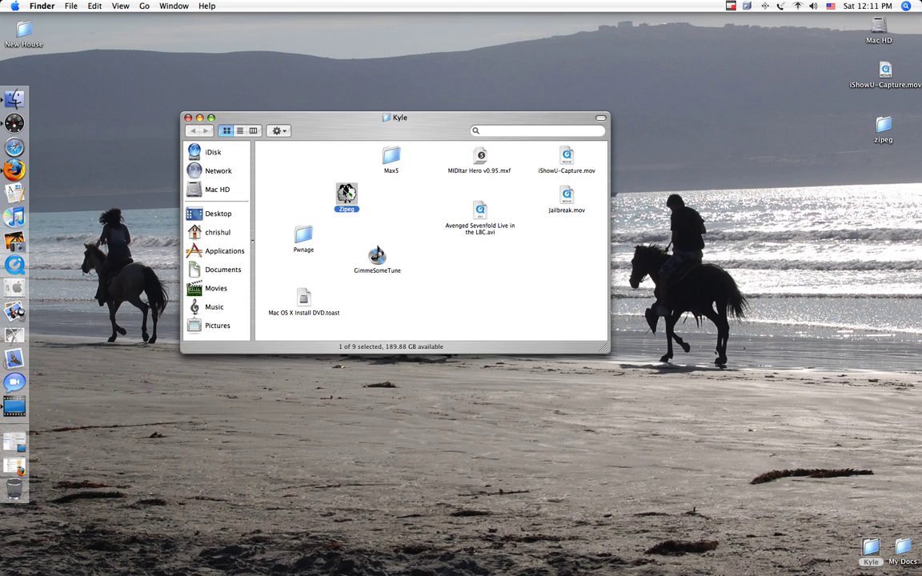
left_click_drag(347, 192, 311, 177)
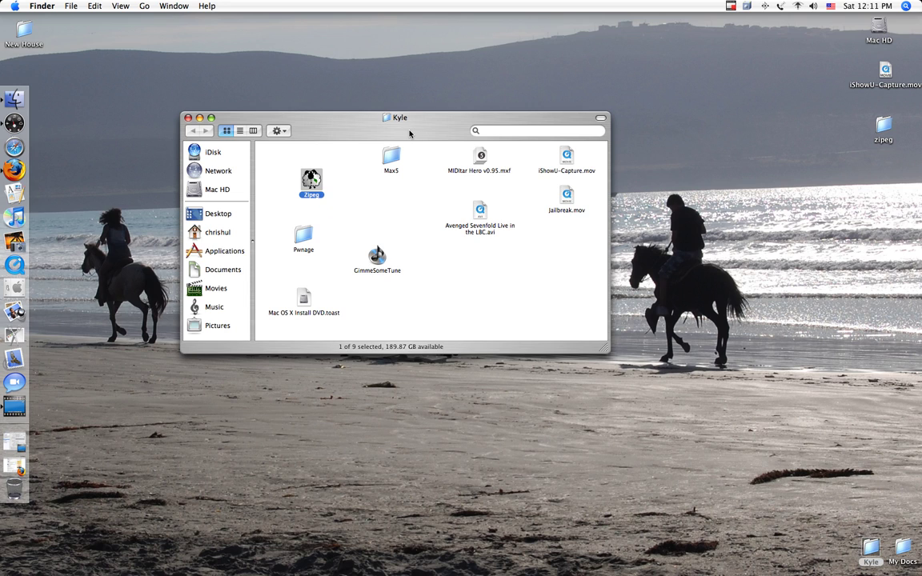
left_click_drag(409, 133, 437, 119)
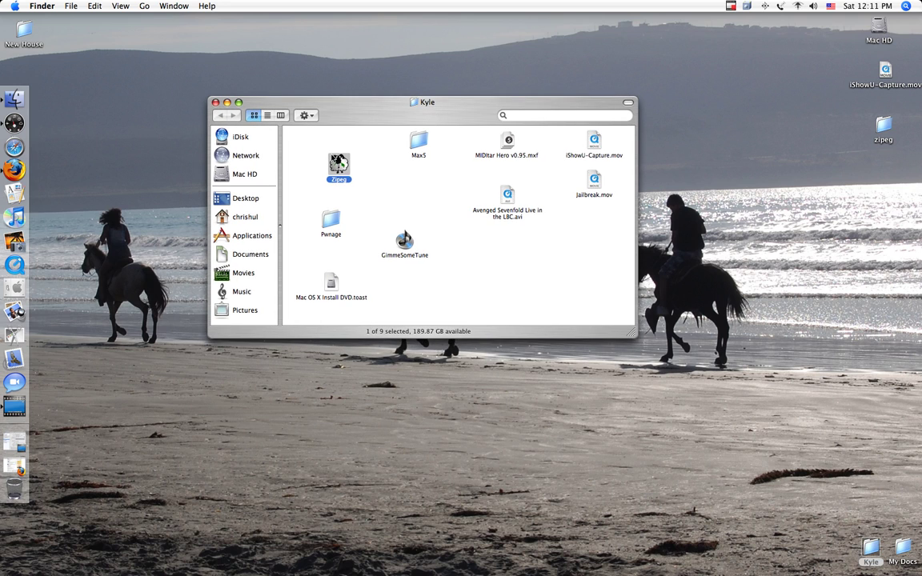
key("super+o")
Shift the empty Zipeg window right and bring up the desktop zipeg folder's shortcut menu.
left_click(215, 102)
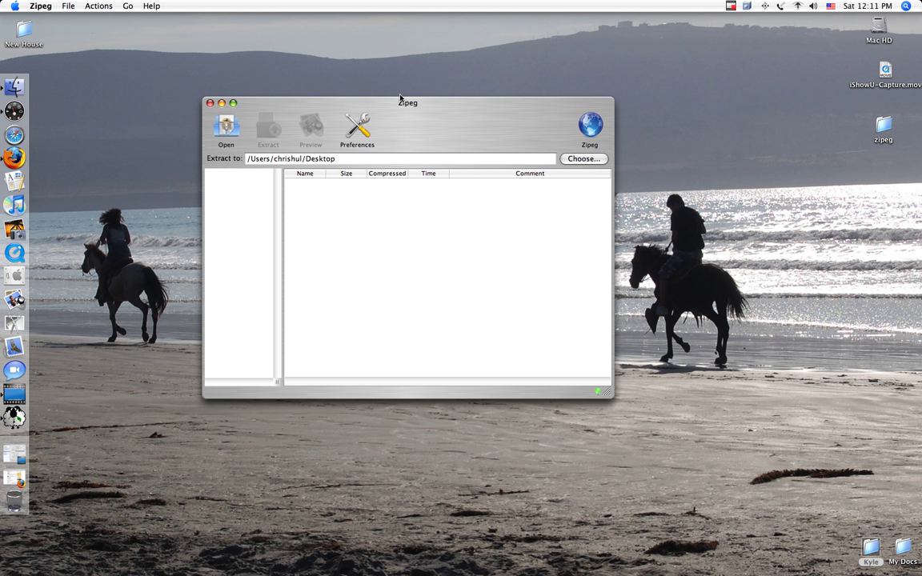
left_click_drag(403, 102, 434, 105)
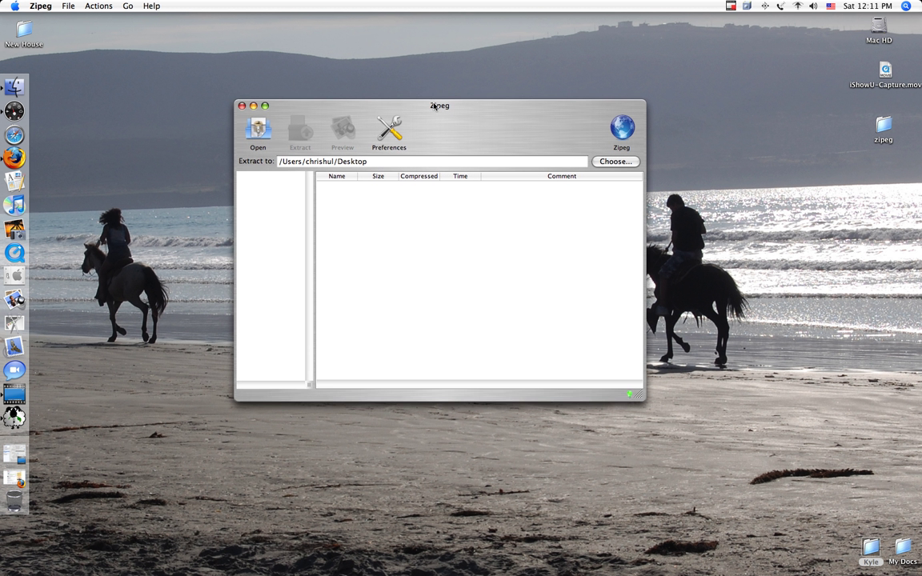
right_click(880, 122)
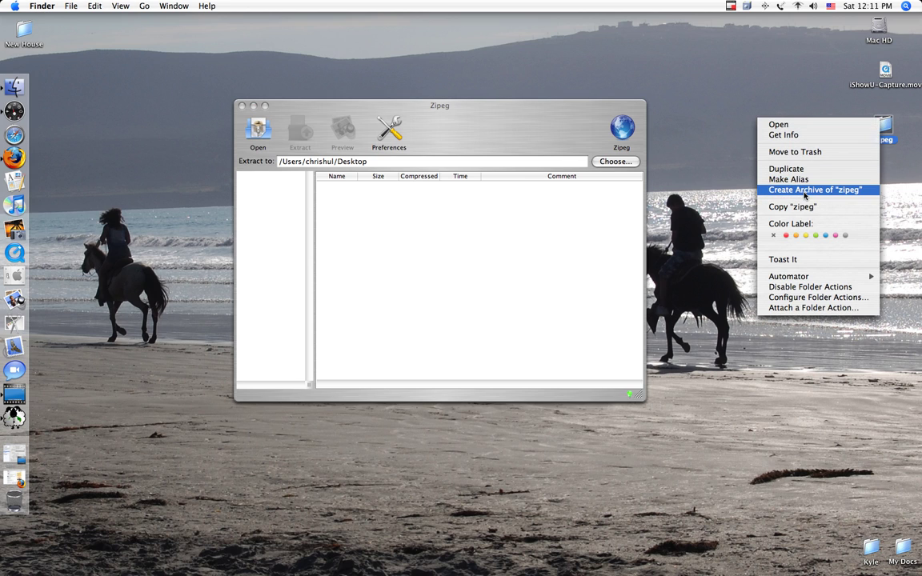
Create zipeg.zip from the desktop zipeg folder and rearrange both icons on the desktop.
left_click(805, 193)
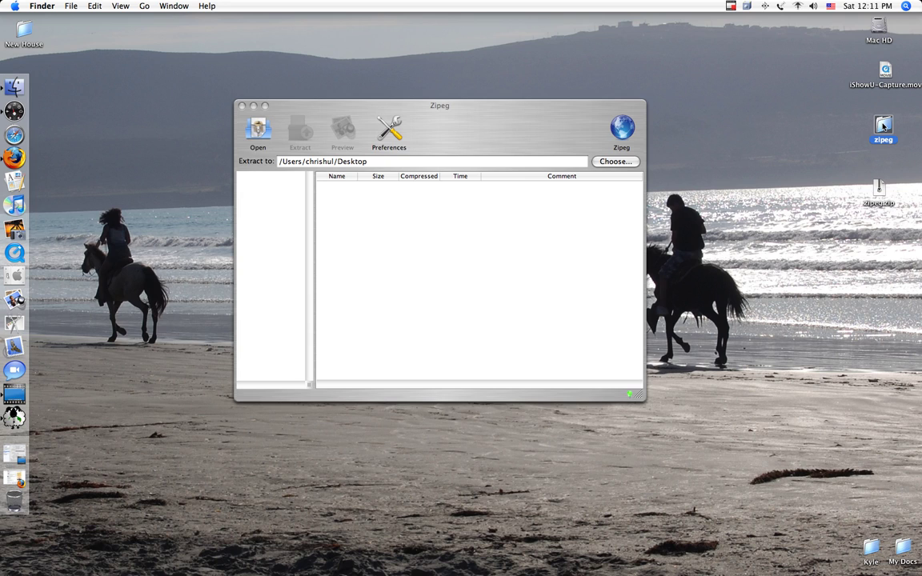
left_click_drag(884, 126, 803, 26)
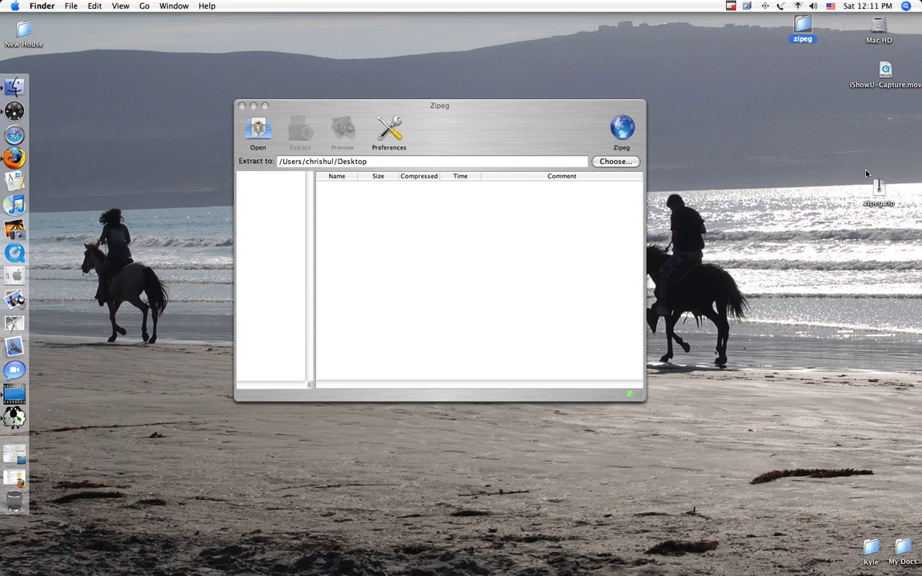
left_click_drag(873, 192, 882, 158)
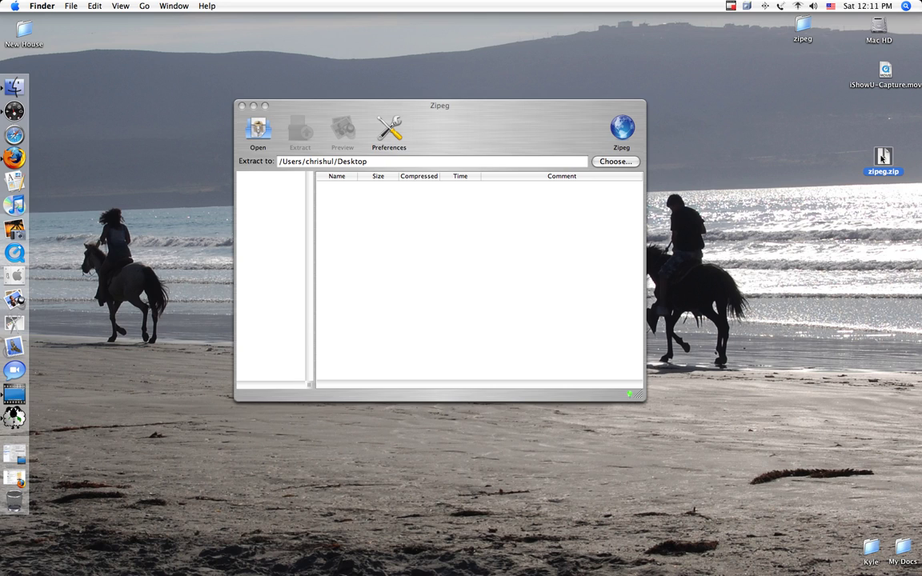
left_click(885, 162)
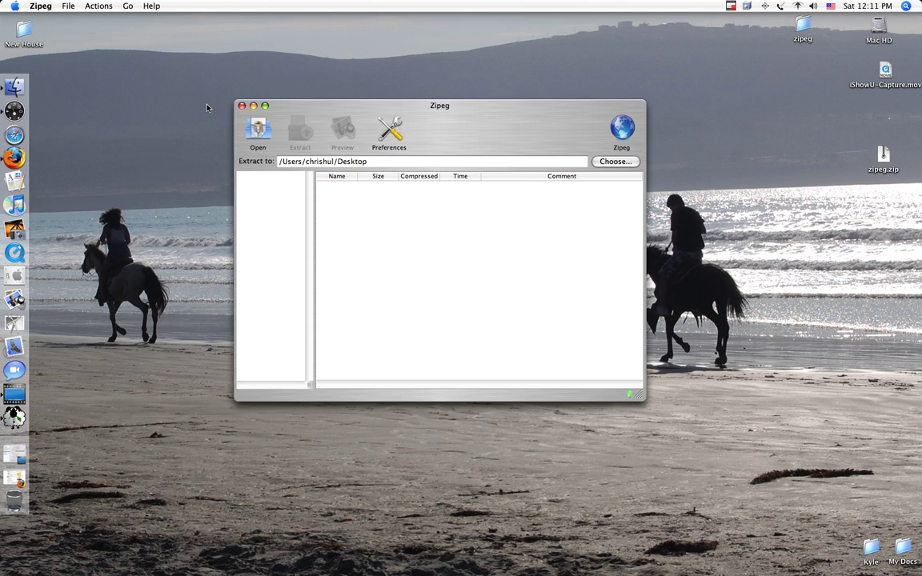
Glance at Zipeg's advanced extraction preferences, then open zipeg.zip from the Desktop.
left_click(68, 6)
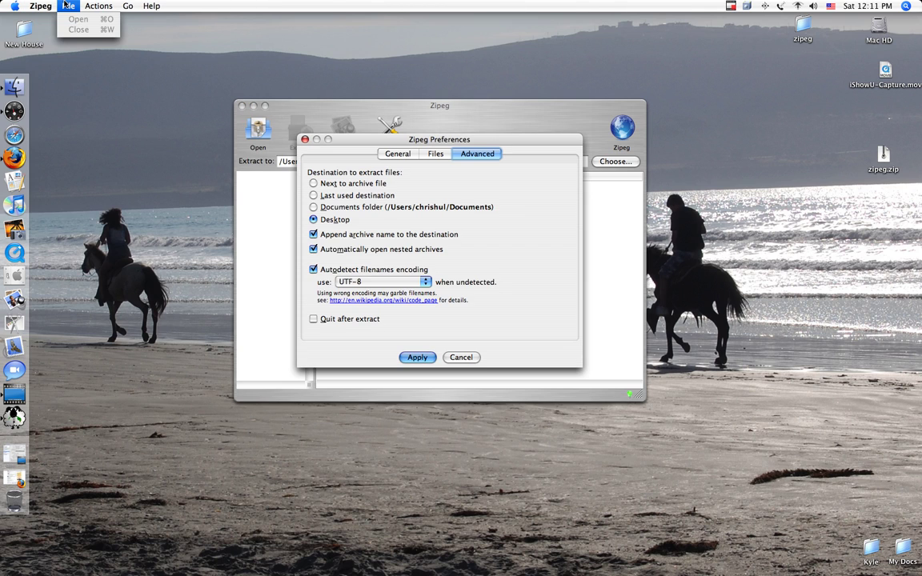
left_click(304, 142)
left_click(304, 141)
left_click(67, 5)
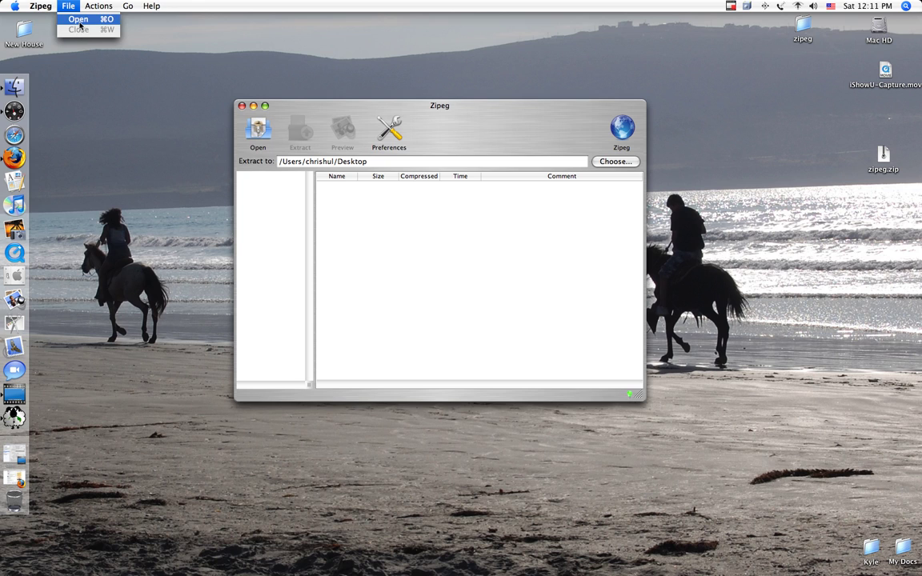
left_click(78, 18)
left_click(457, 193)
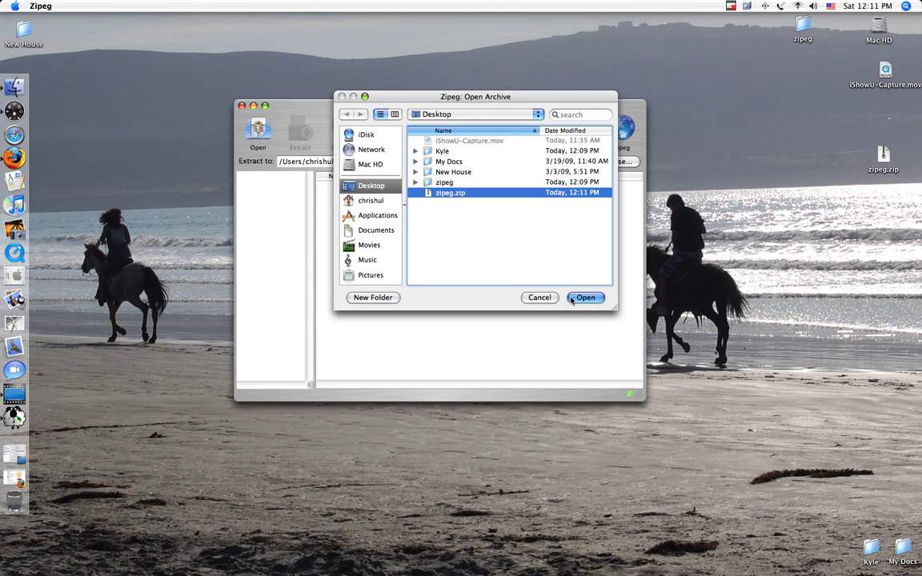
left_click(585, 298)
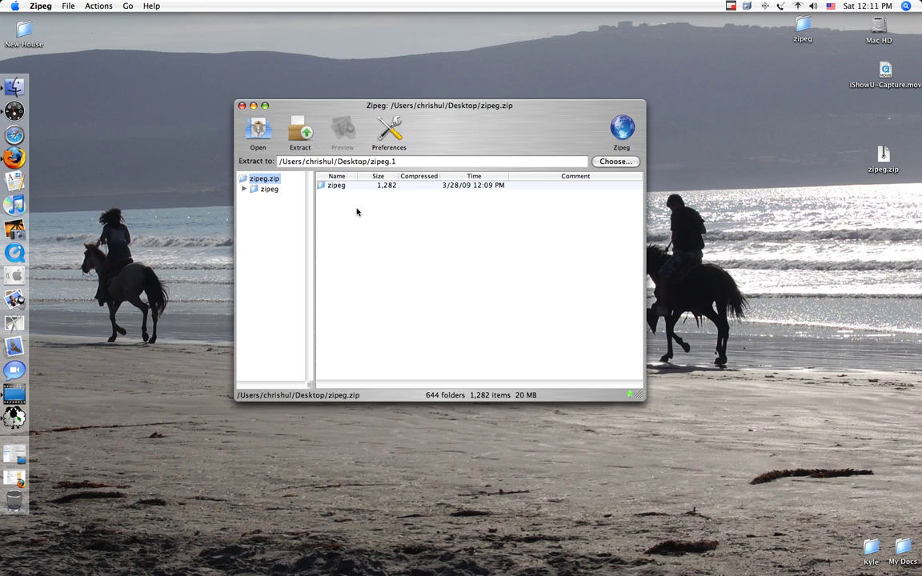
List the zipeg folder's contents and select untitled.cwk.
left_click(269, 190)
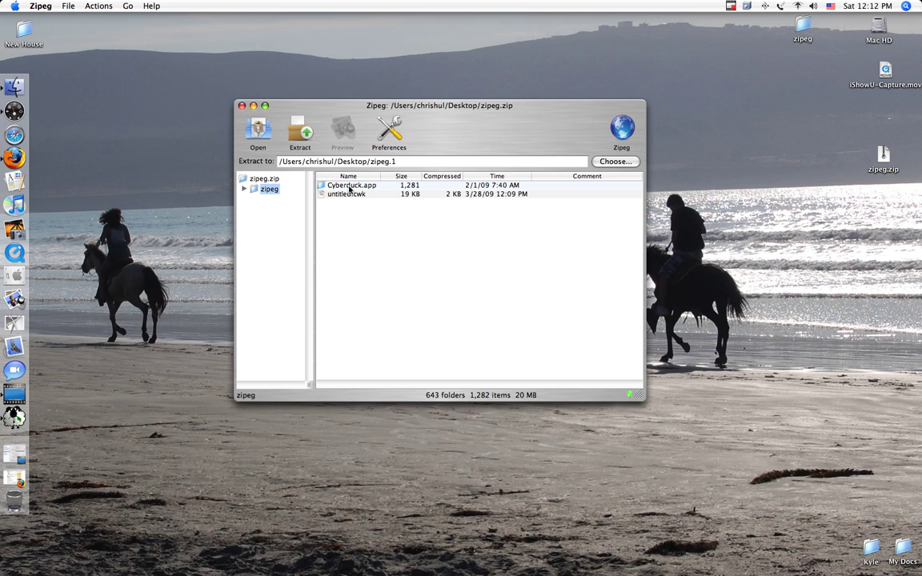
mouse_move(349, 189)
left_click(350, 195)
left_click(356, 187)
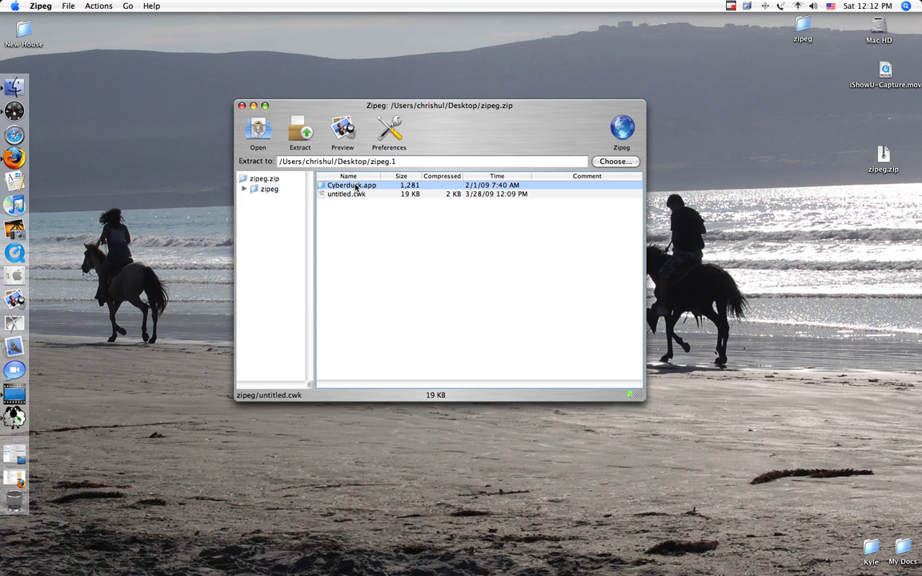
left_click(356, 195)
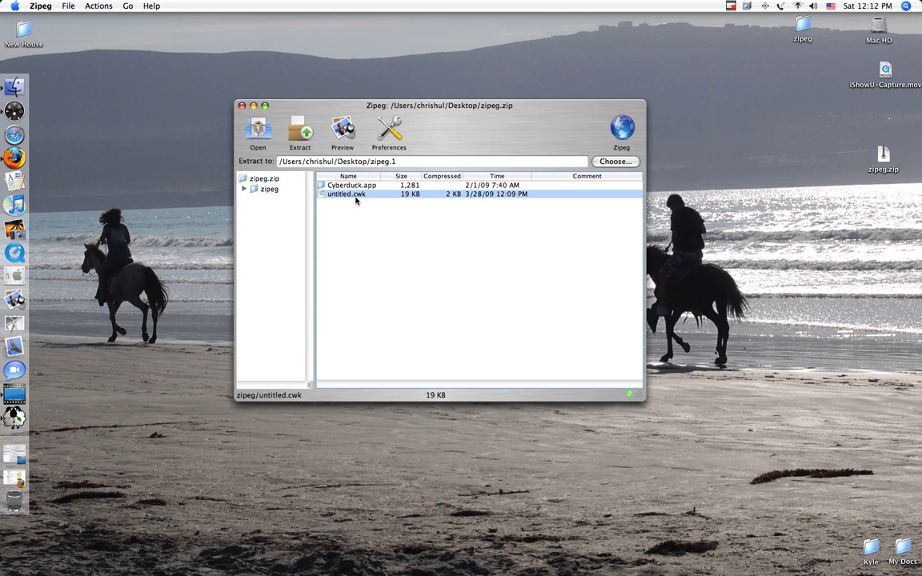
Preview untitled.cwk in AppleWorks, then quit it and nudge the Zipeg window left.
left_click(348, 132)
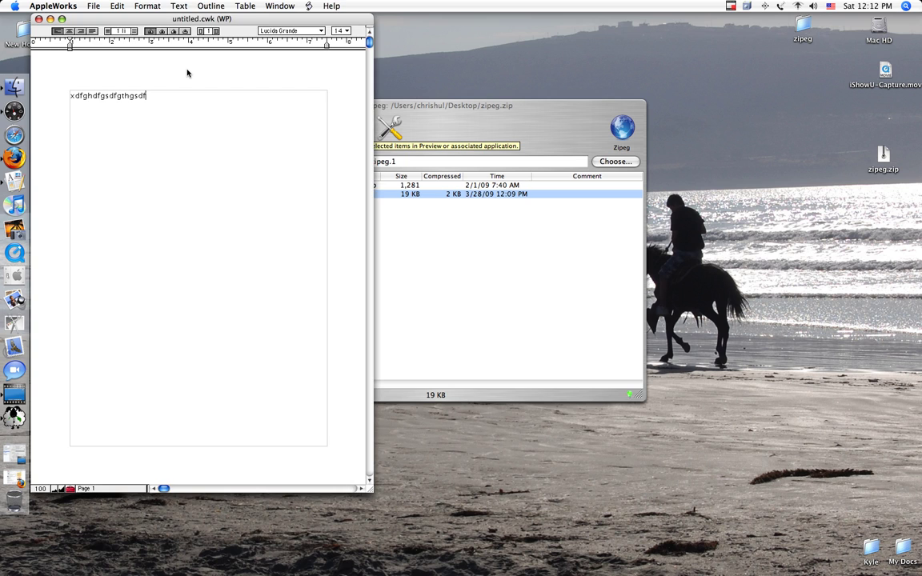
key("super+q")
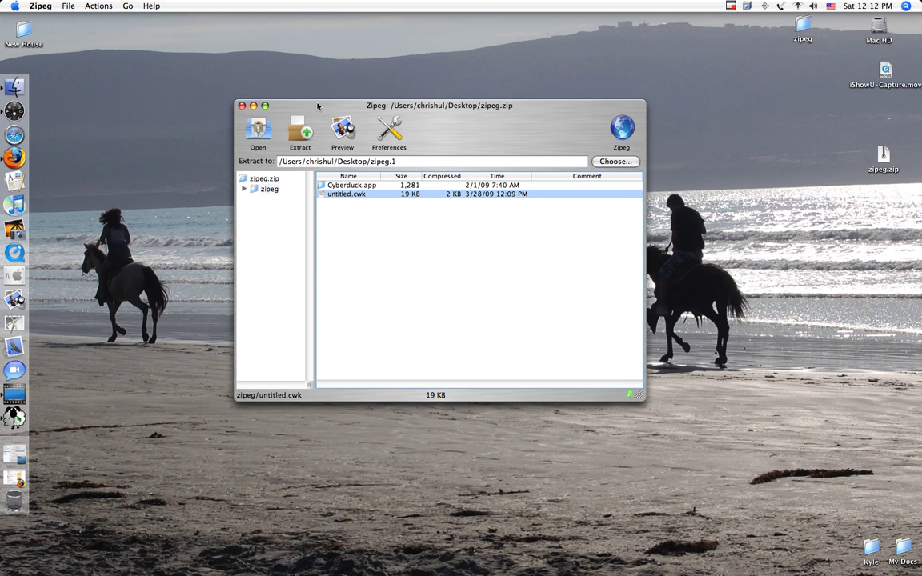
mouse_move(317, 107)
left_mouse_down()
mouse_move(296, 98)
mouse_move(303, 105)
left_mouse_up()
Extract untitled.cwk into a new zipeg.1 folder, inspect it in Finder, then trash it.
left_click(286, 130)
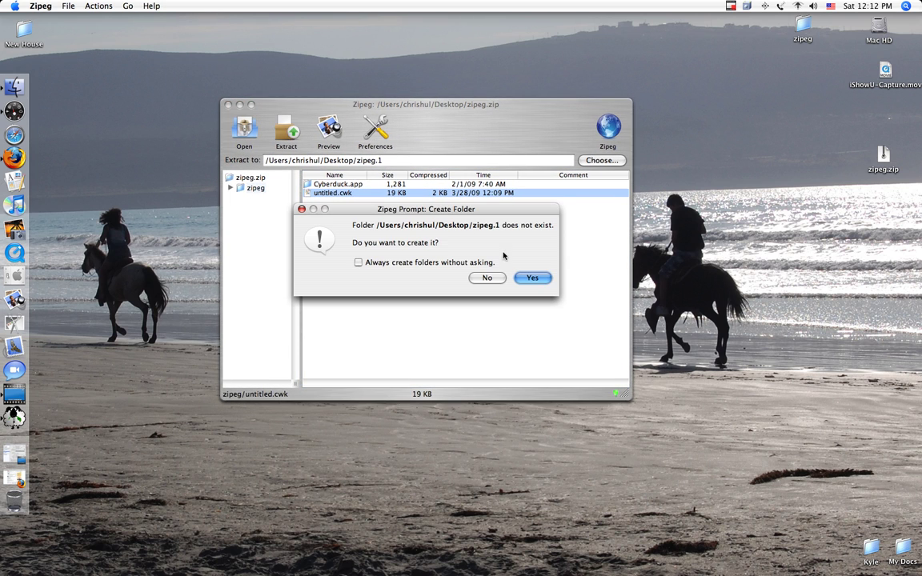
left_click(531, 277)
left_click(879, 112)
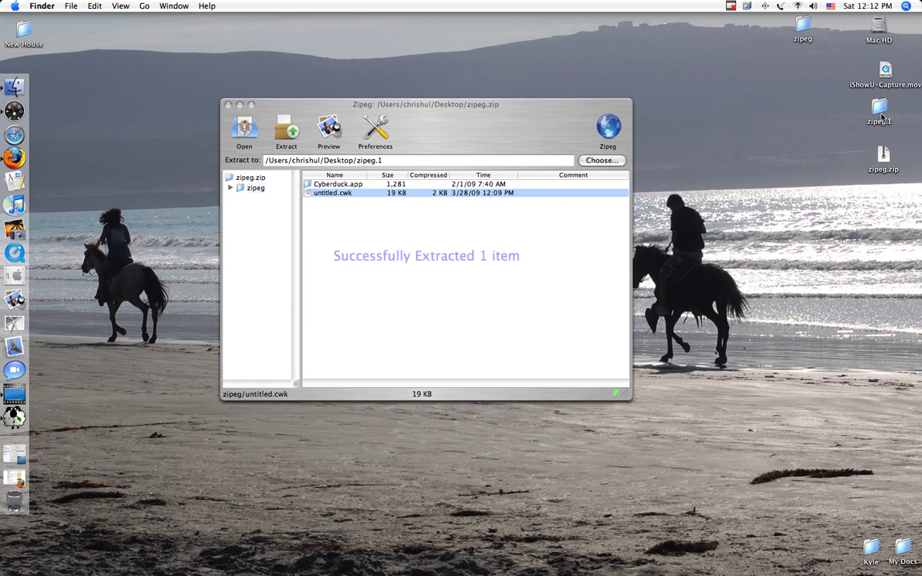
double_click(881, 116)
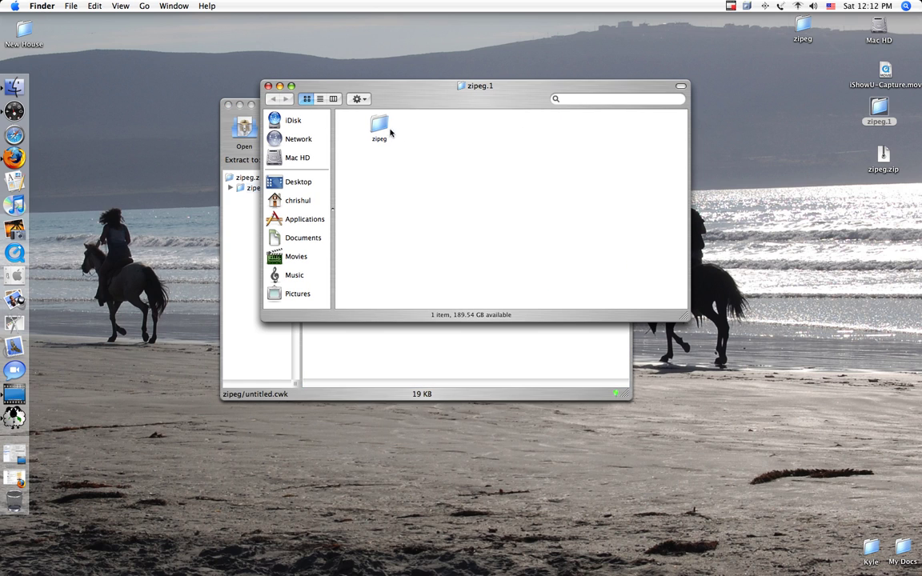
double_click(381, 127)
left_click(269, 86)
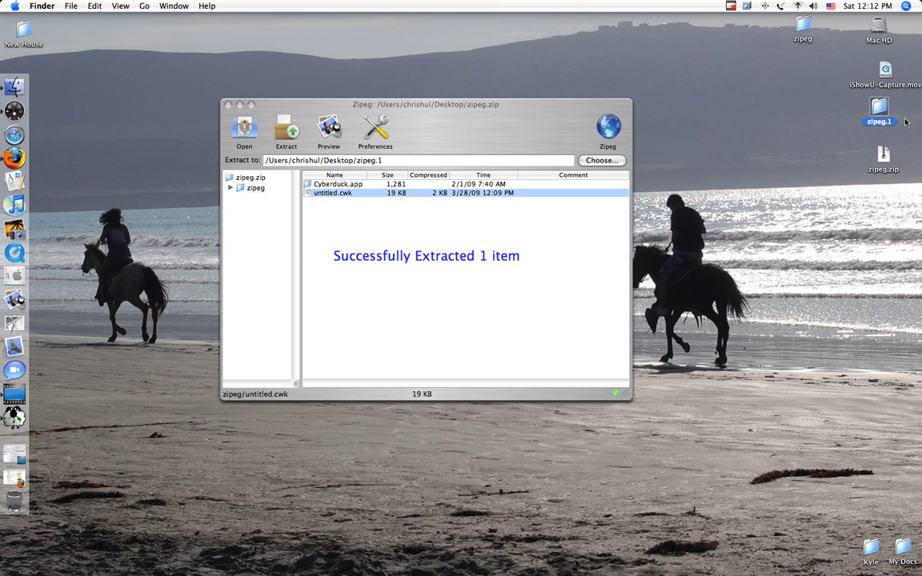
left_click_drag(869, 107, 16, 502)
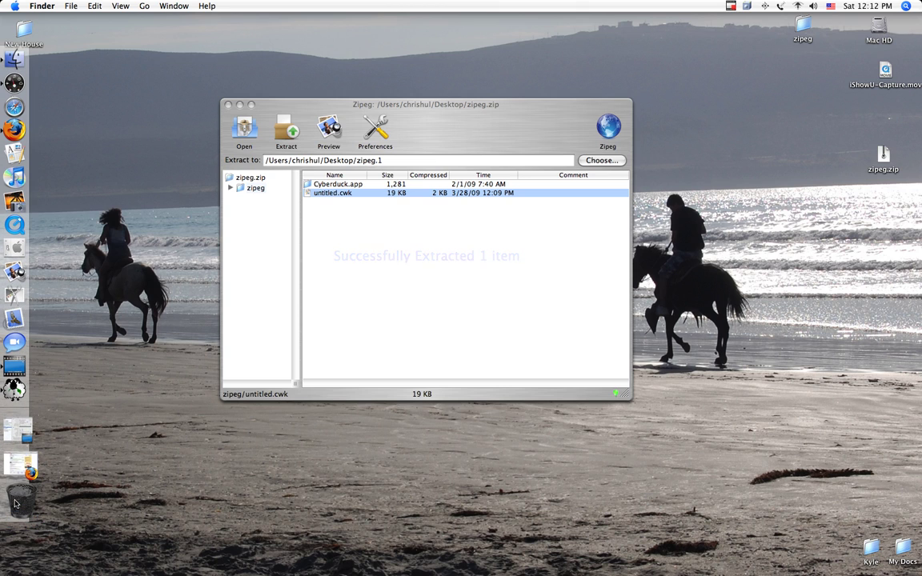
left_click(16, 501)
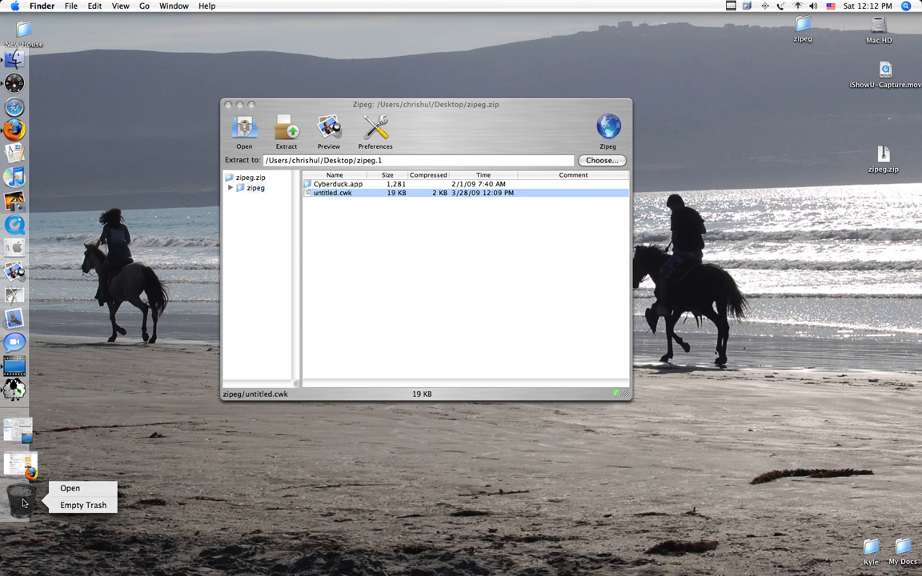
Extract Cyberduck.app, agreeing to create the zipeg.1 destination folder.
left_click(327, 186)
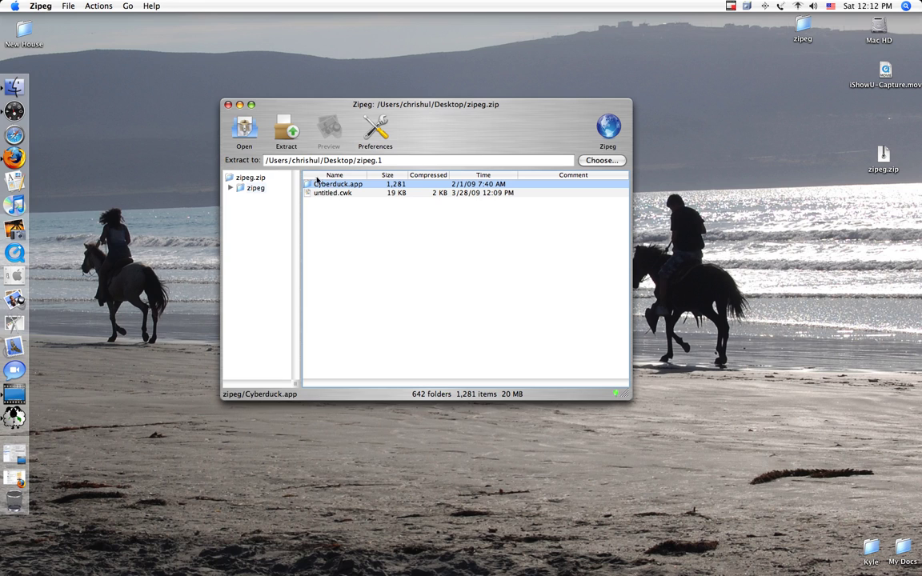
double_click(329, 189)
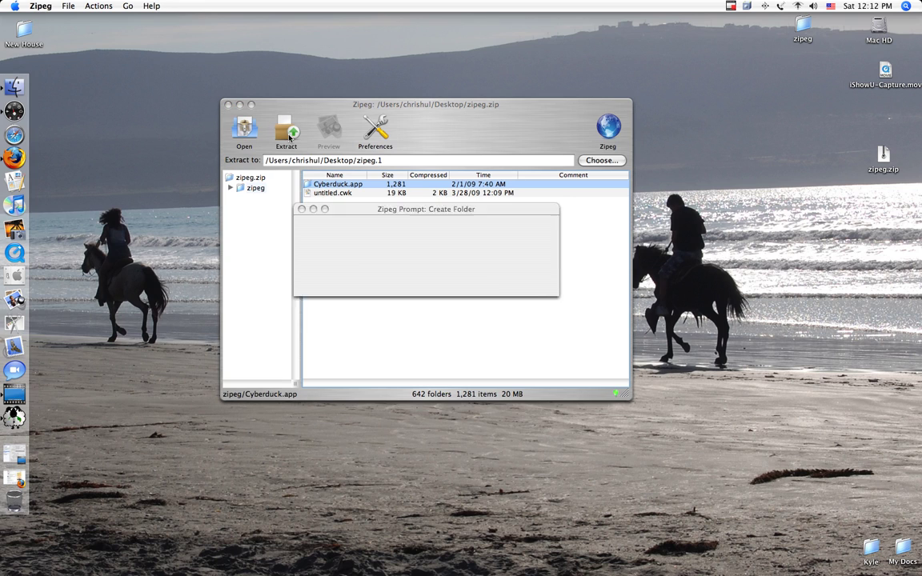
left_click(530, 275)
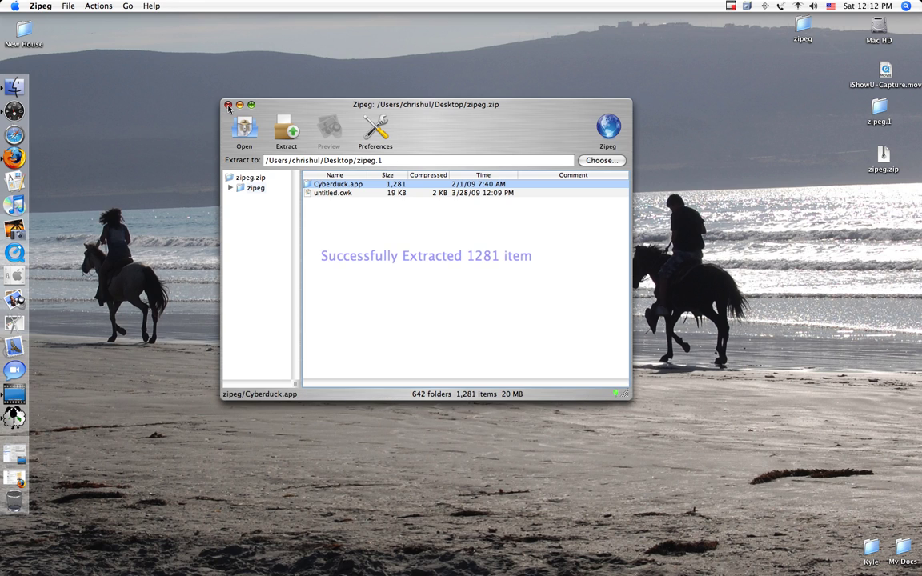
Close Zipeg and move Cyberduck from zipeg.1 > zipeg into the Kyle folder.
left_click(228, 105)
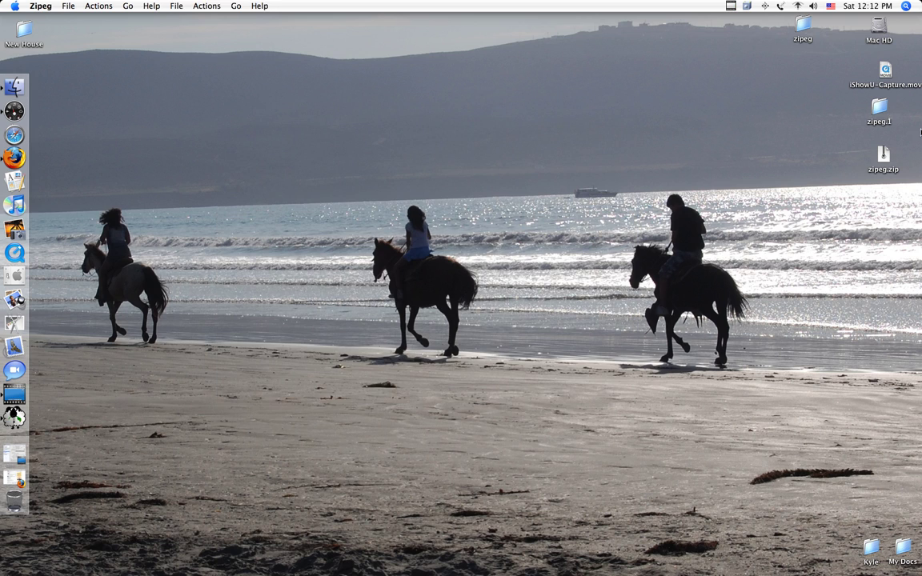
double_click(879, 108)
left_click(371, 126)
double_click(370, 126)
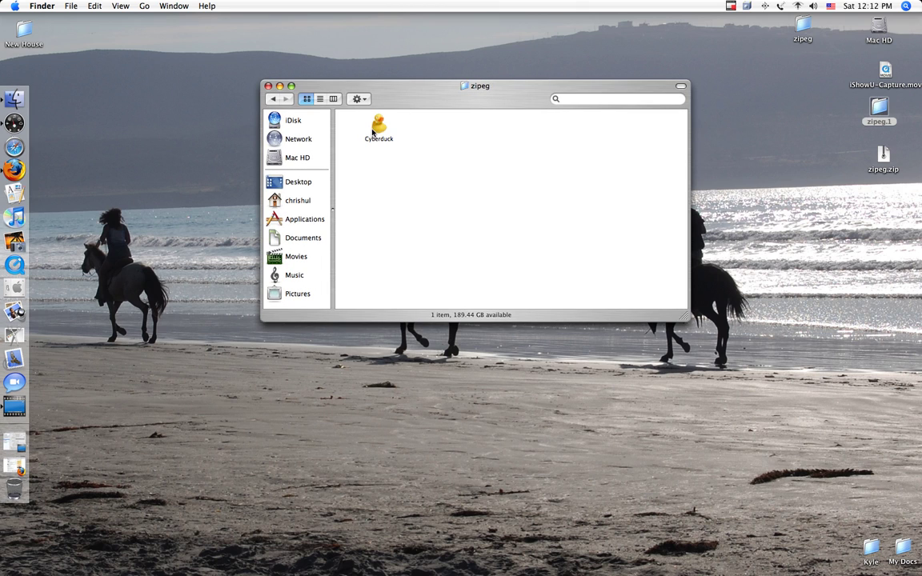
left_click(379, 124)
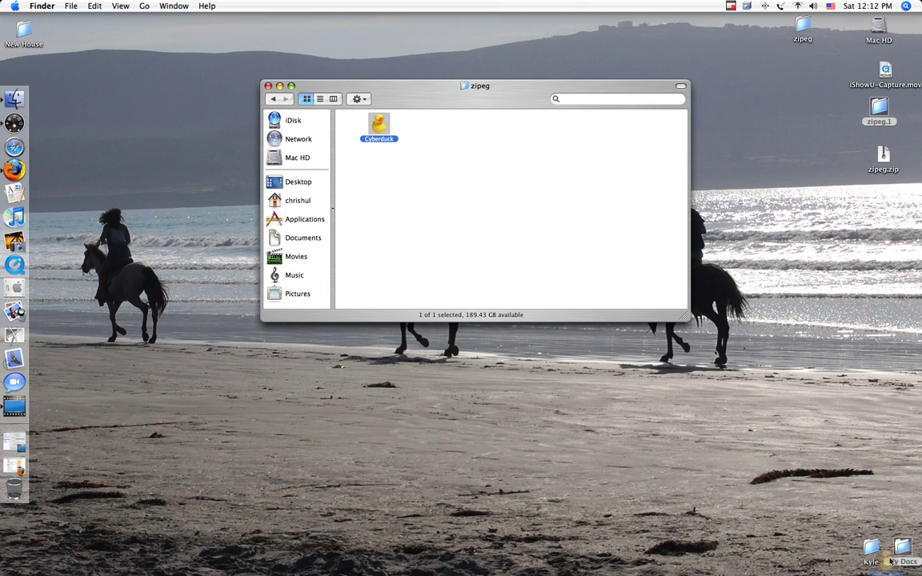
key("super+BackSpace")
left_click(268, 86)
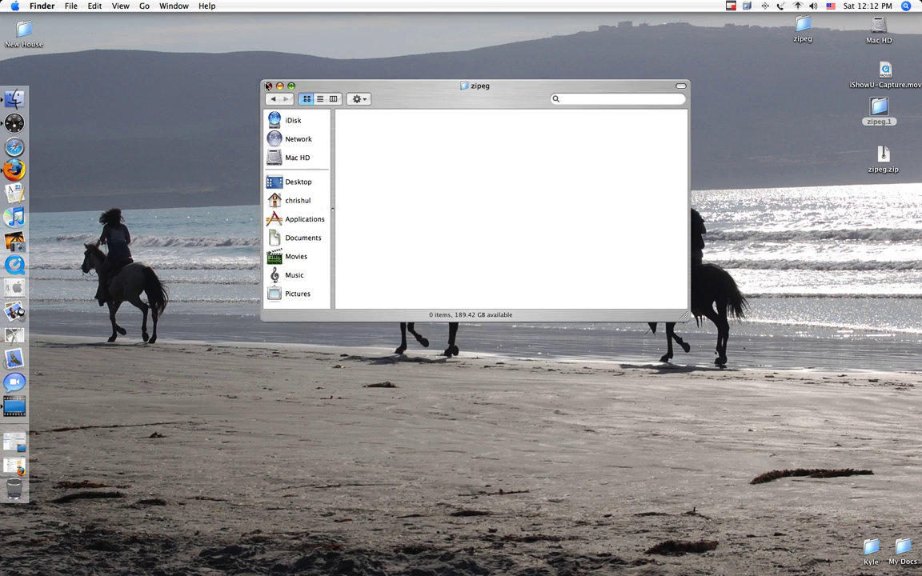
Launch Cyberduck from the Kyle folder and close the folder window.
double_click(873, 551)
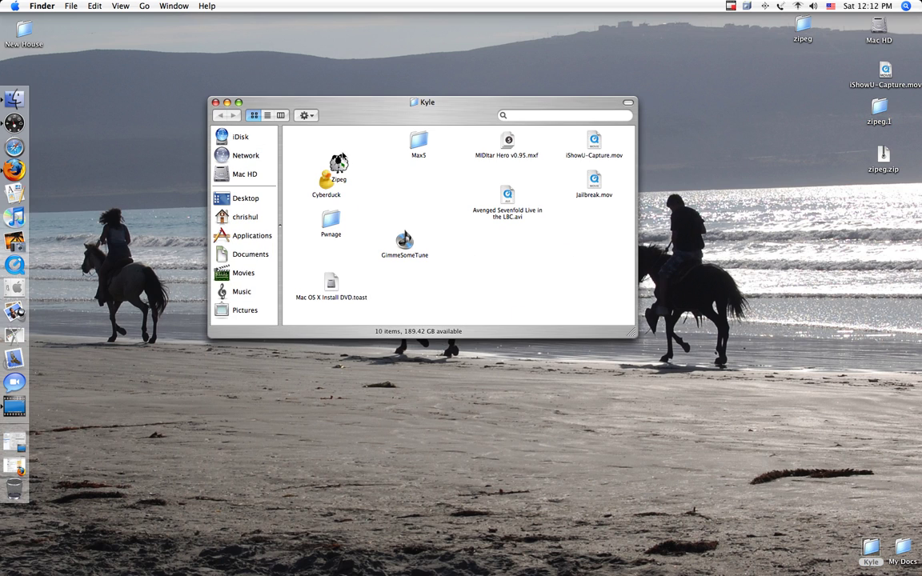
left_click(321, 178)
double_click(323, 177)
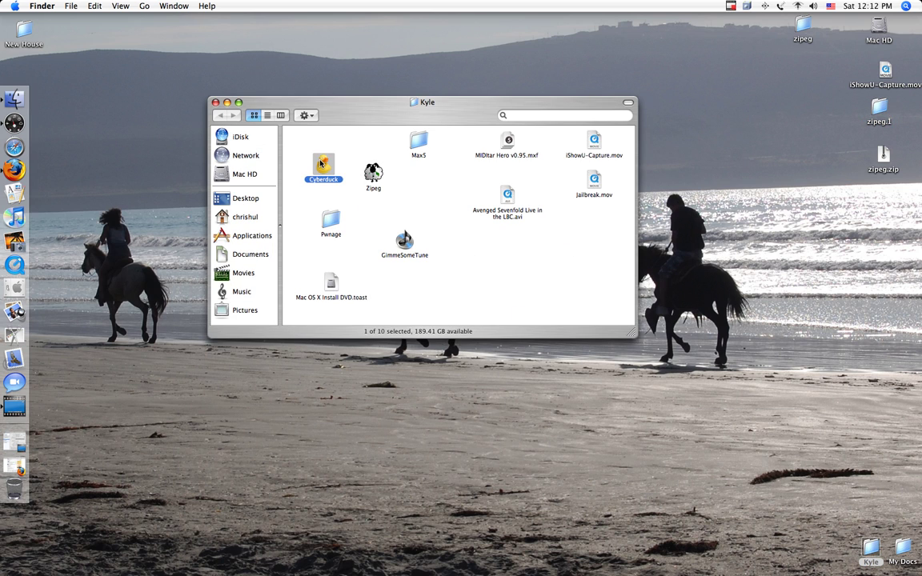
left_click(216, 103)
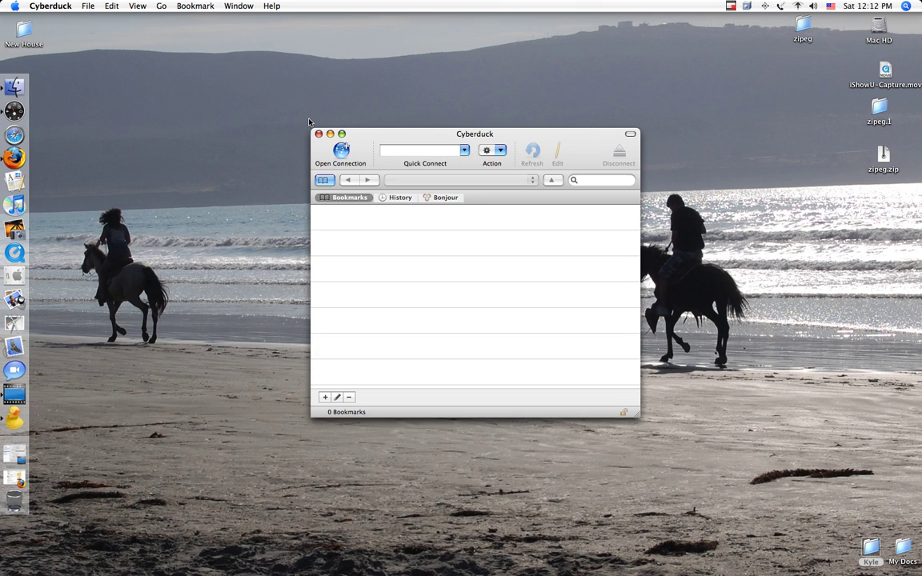
Start a new connection in Cyberduck with SFTP as the protocol.
left_click_drag(393, 134, 392, 89)
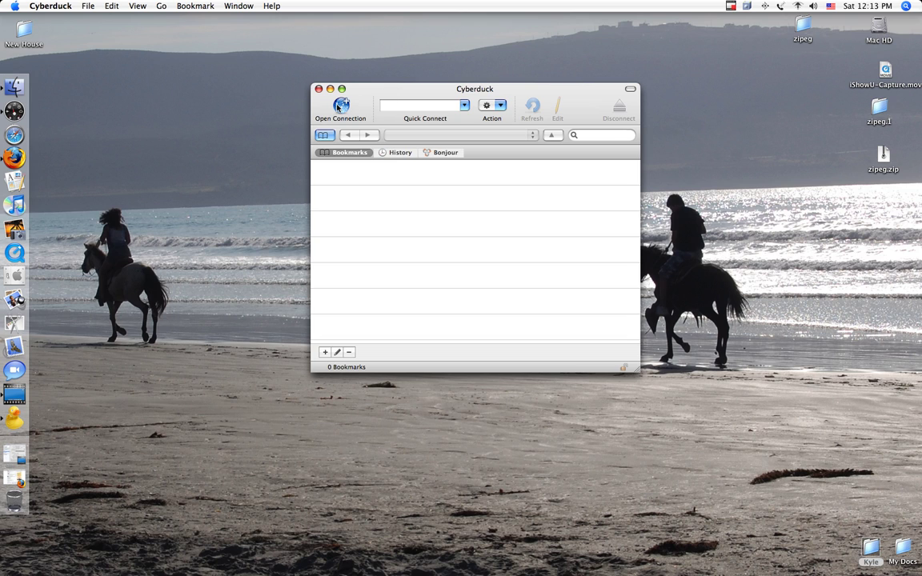
left_click(339, 106)
left_click(420, 110)
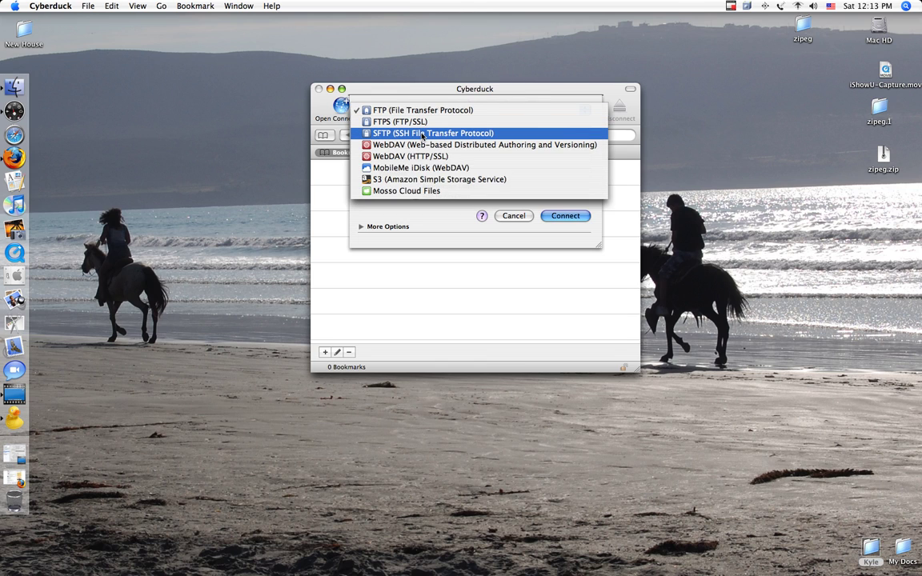
left_click(423, 134)
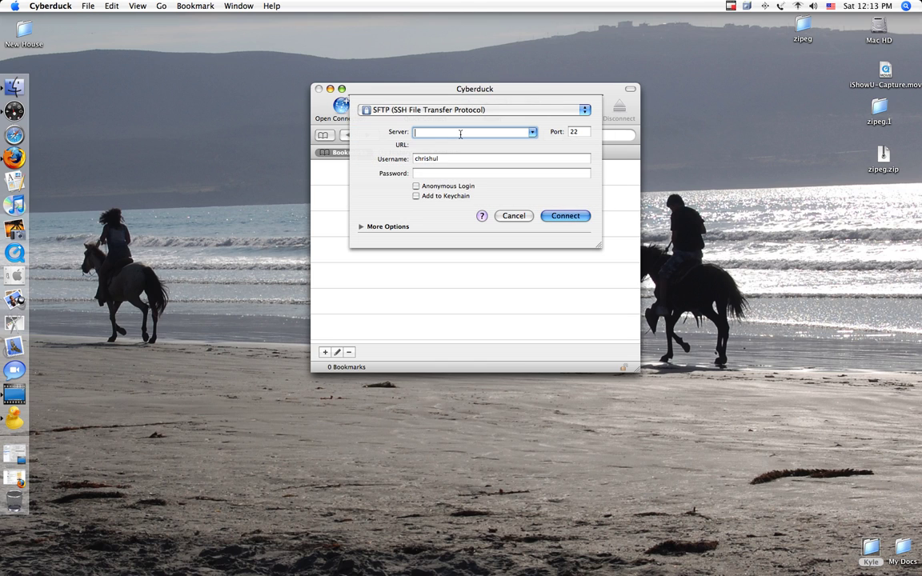
Enter server 10.0.0.2, username root and the account password.
type("10.0.")
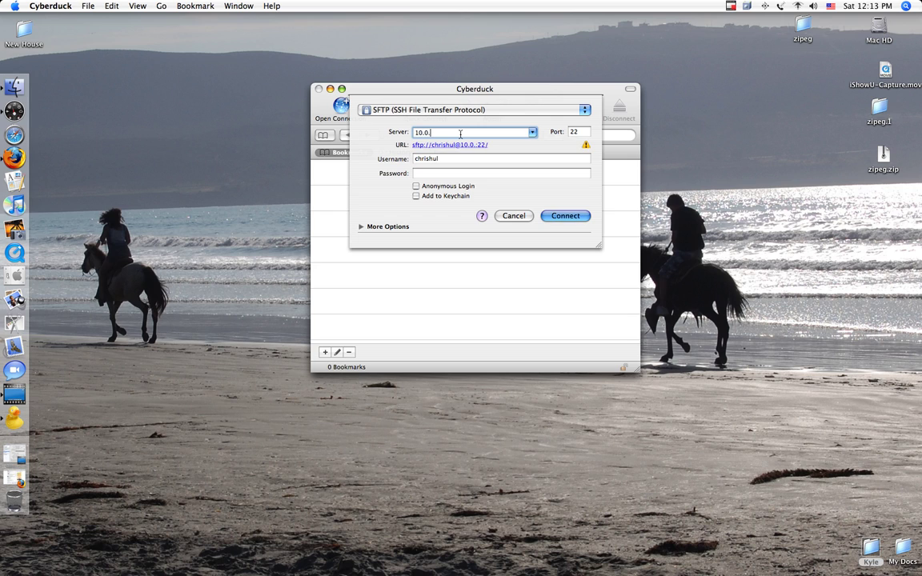
type("0.2")
key("Tab")
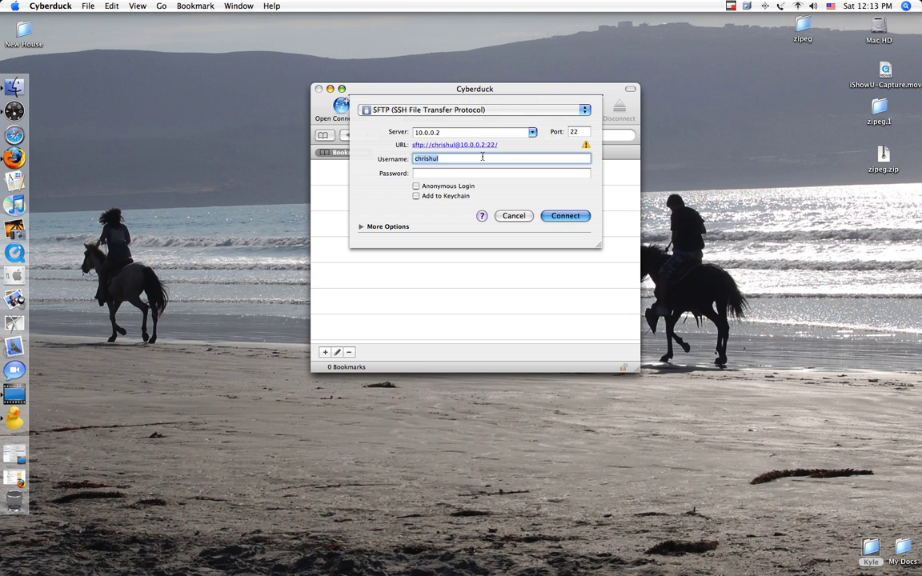
type("root")
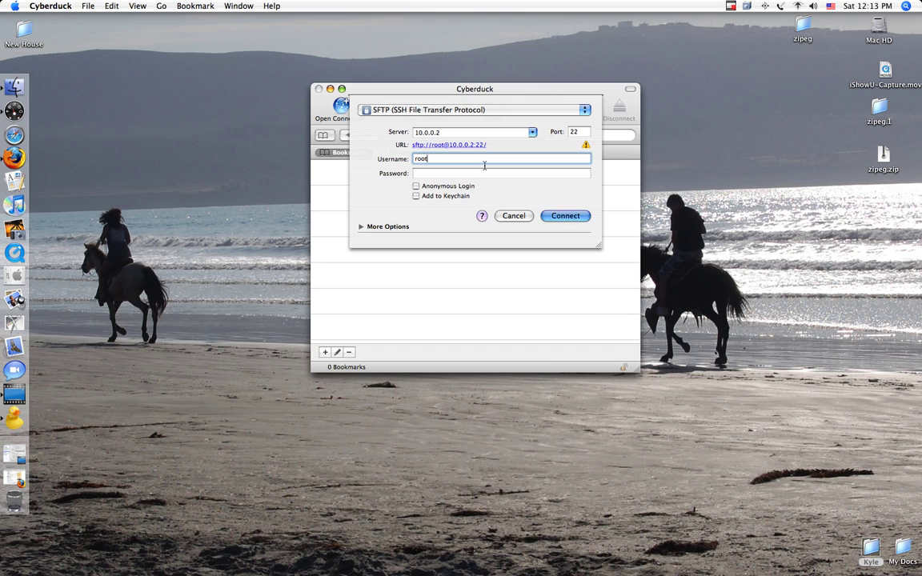
key("Tab")
type("•••")
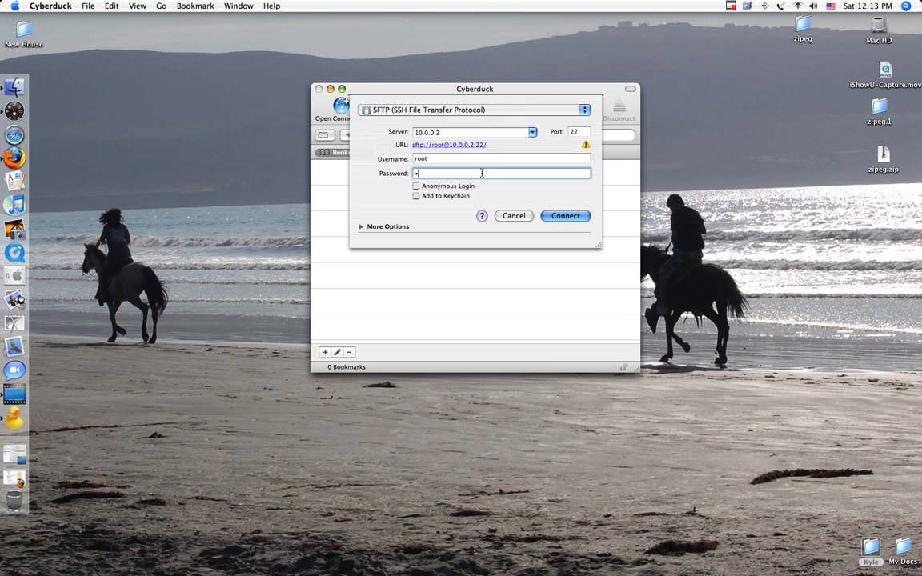
type("•••")
Connect to 10.0.0.2 over SFTP, briefly restoring and re-minimizing the YouTube upload page.
left_click(561, 217)
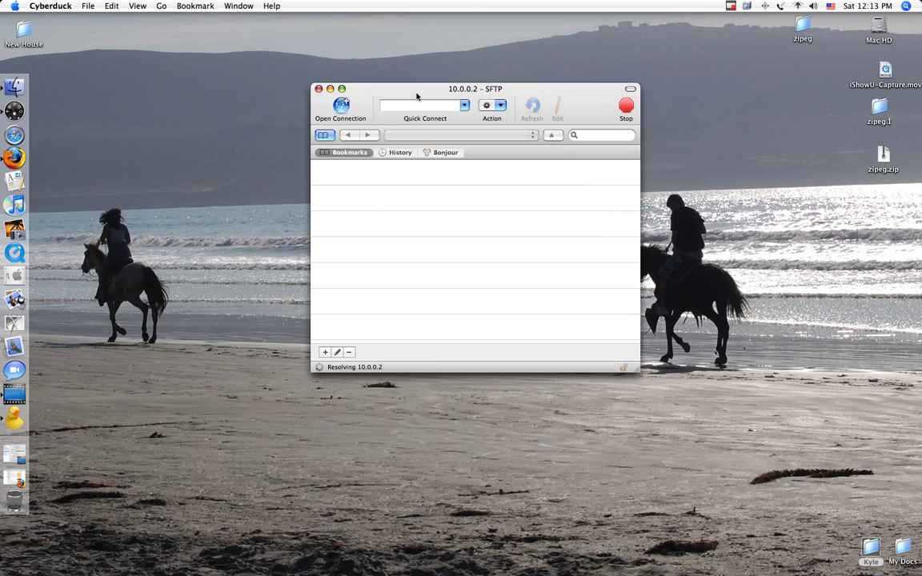
left_click_drag(416, 95, 422, 93)
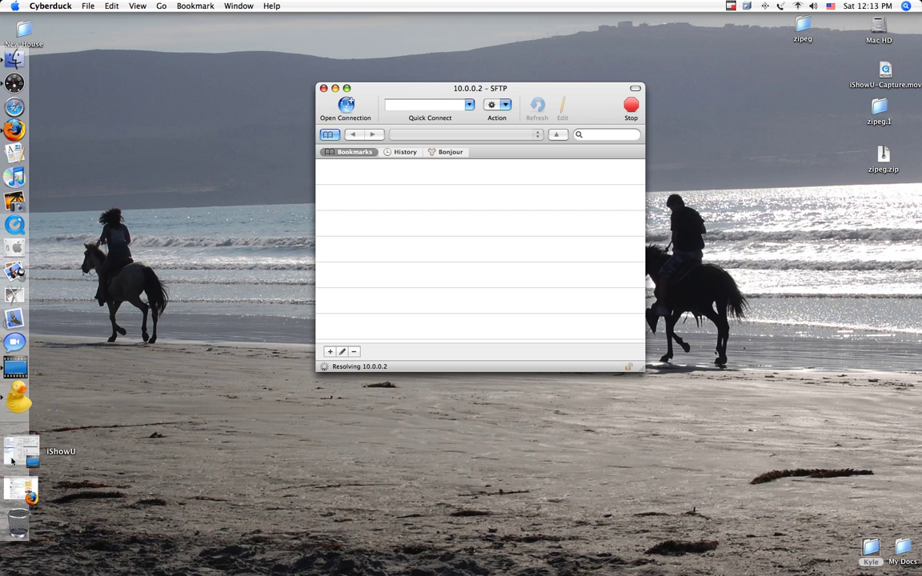
left_click(12, 483)
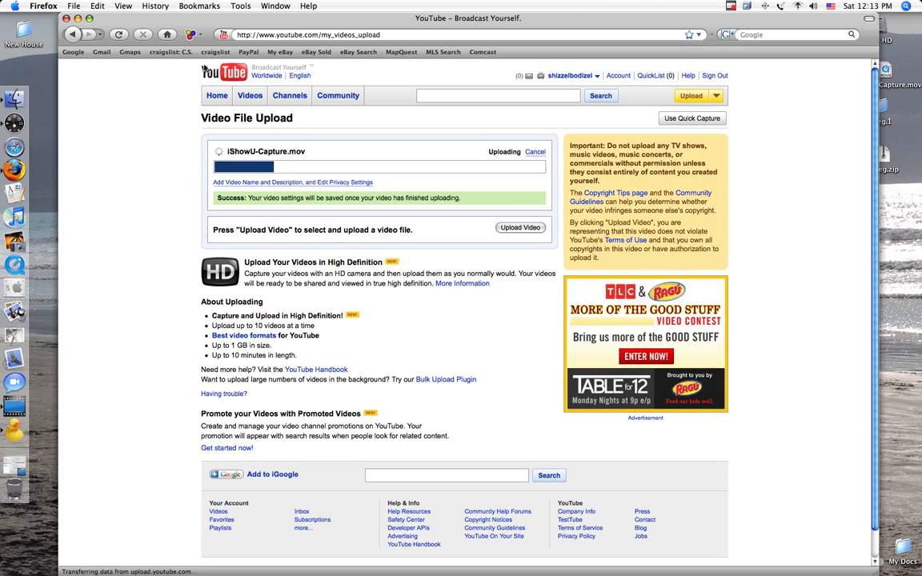
left_click(77, 18)
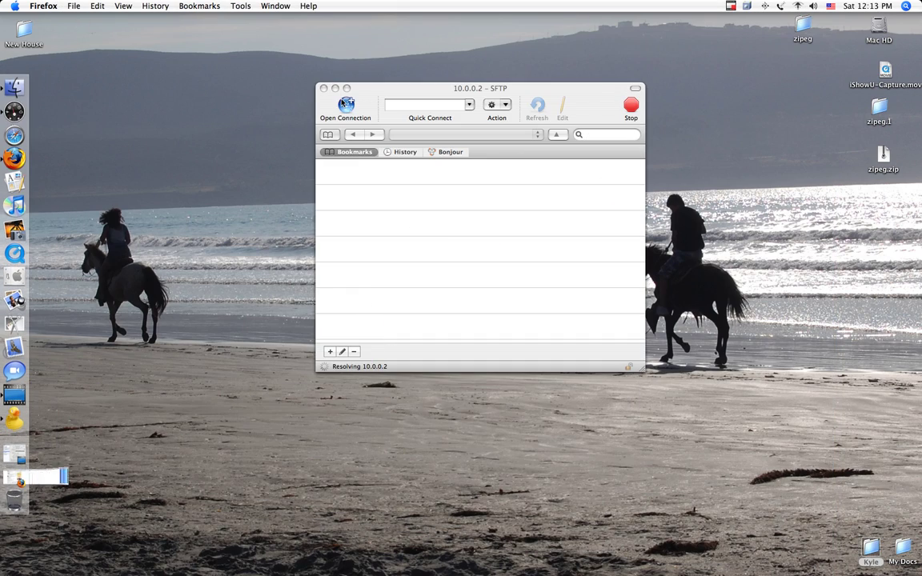
left_click(391, 76)
left_click_drag(392, 76, 392, 75)
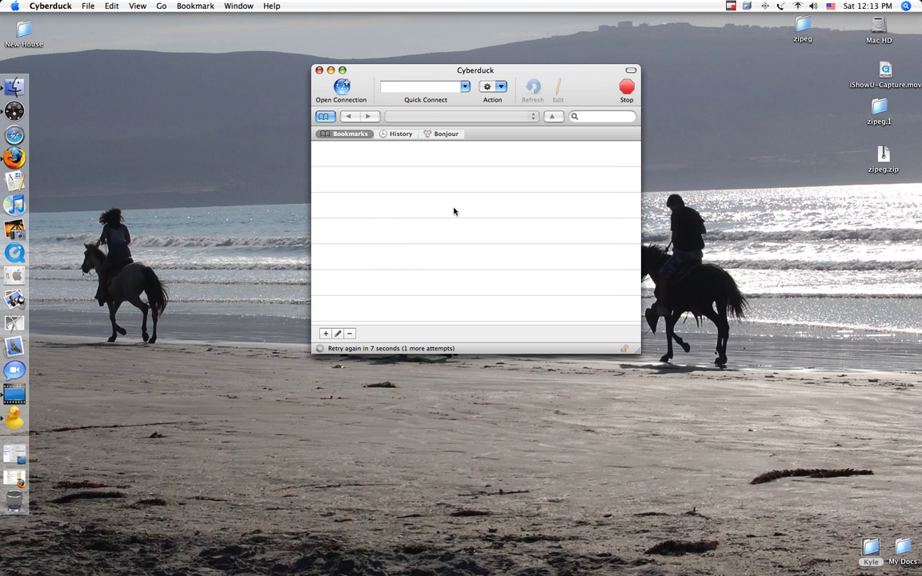
Lower the Cyberduck window slightly while the 10.0.0.2 connection retries and fails.
left_click_drag(451, 75, 451, 80)
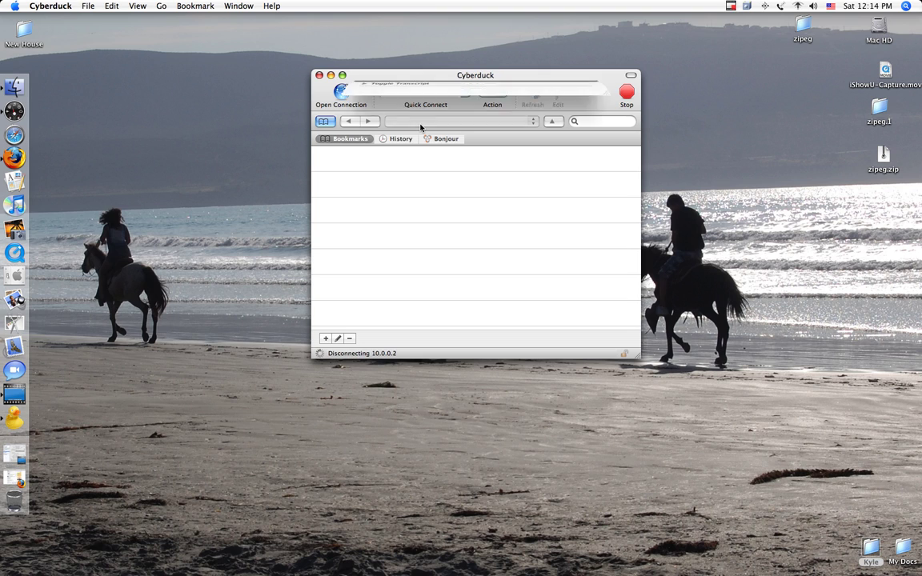
Cancel the connection failure for 10.0.0.2 and reposition the empty Cyberduck browser window.
left_click(510, 176)
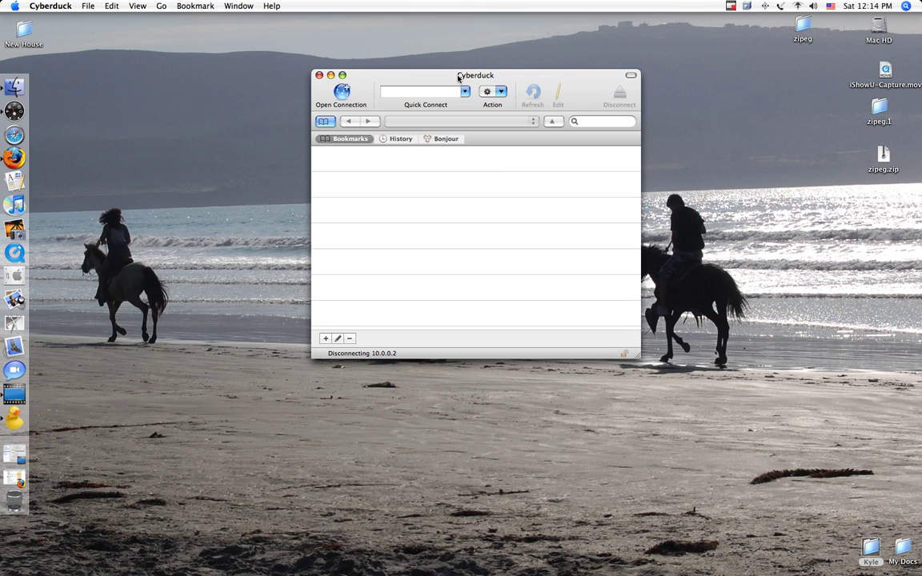
left_click_drag(468, 74, 470, 122)
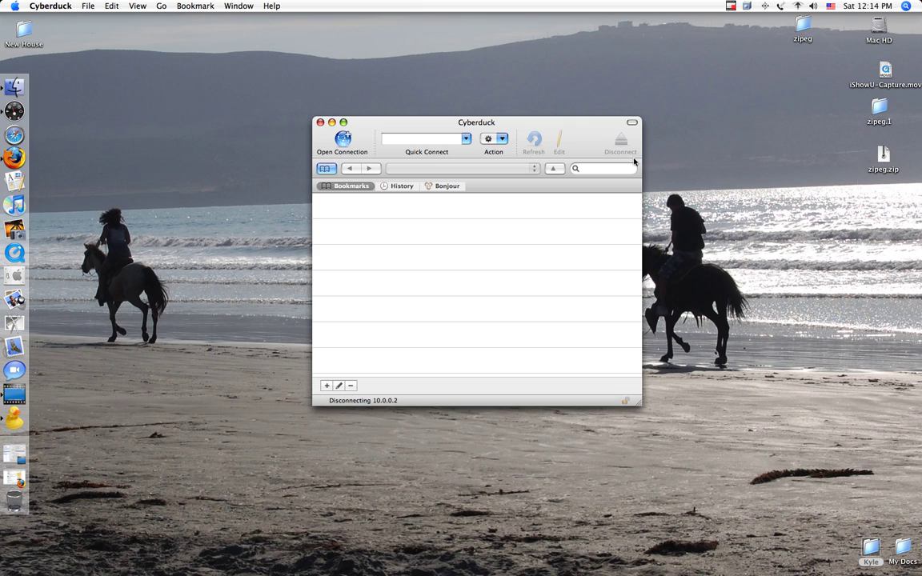
left_click(853, 110)
left_click_drag(854, 111, 850, 142)
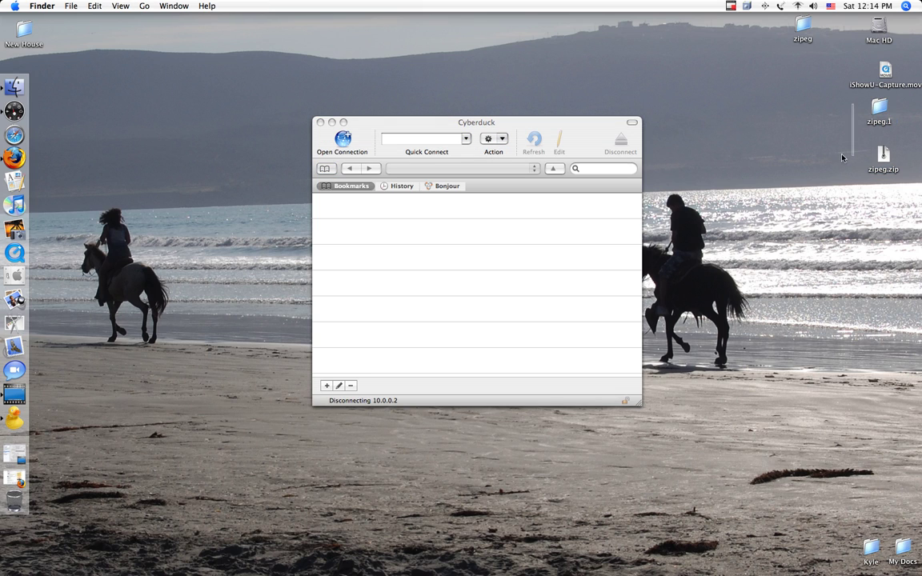
left_click(525, 123)
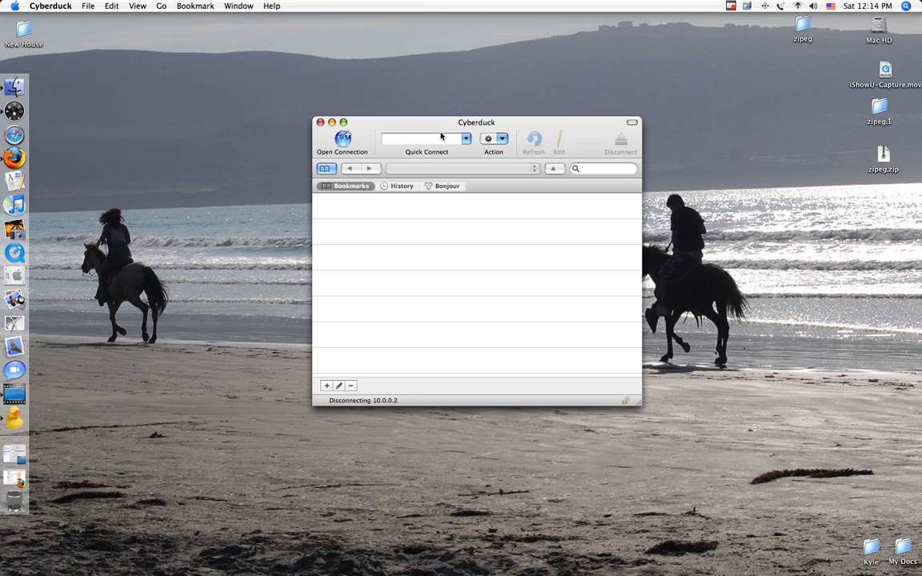
left_click_drag(436, 127, 420, 131)
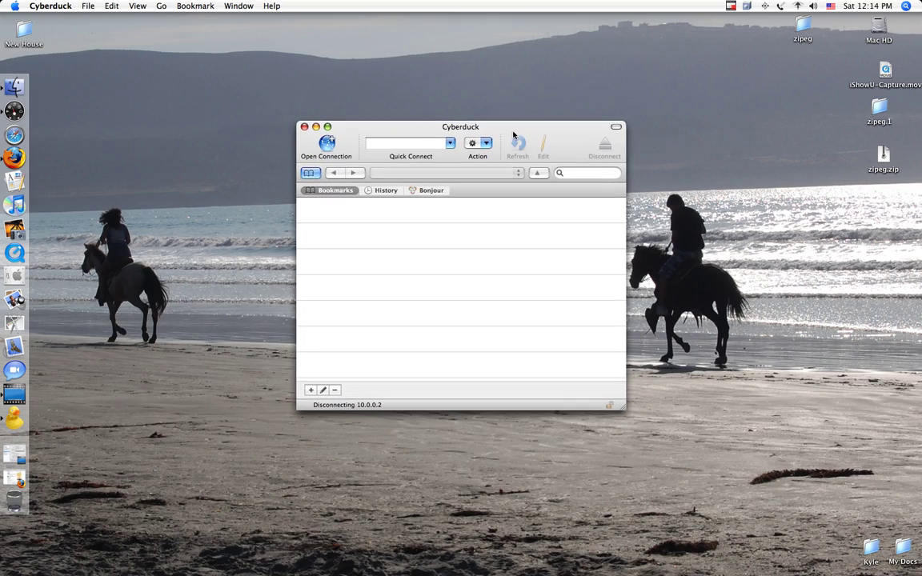